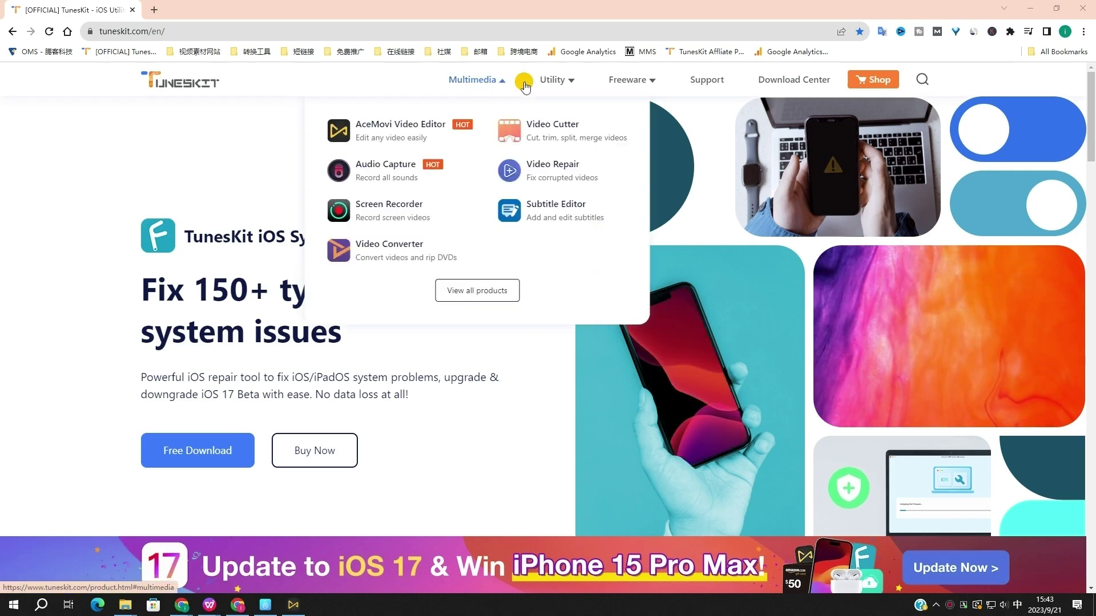
Open the iPhone Unlocker product page from the TunesKit site's Utility menu.
{"action": "mouse_move", "coordinate": [557, 80]}
{"action": "left_click", "coordinate": [541, 211]}
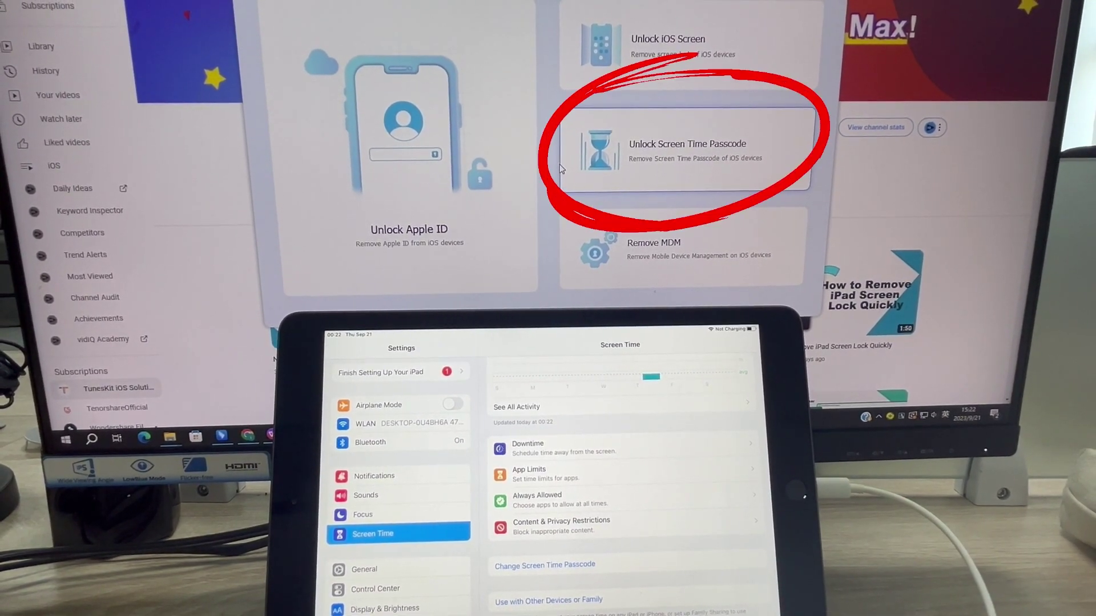
Choose Unlock Screen Time Passcode and start removing the iPad's Screen Time passcode.
{"action": "left_click", "coordinate": [599, 159]}
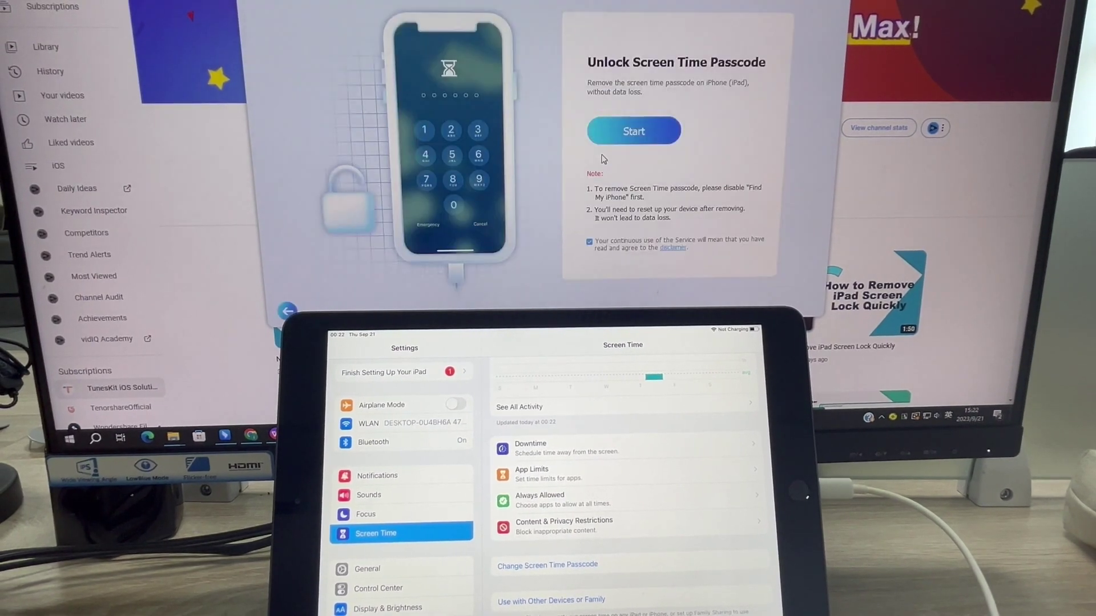
{"action": "left_click", "coordinate": [623, 137]}
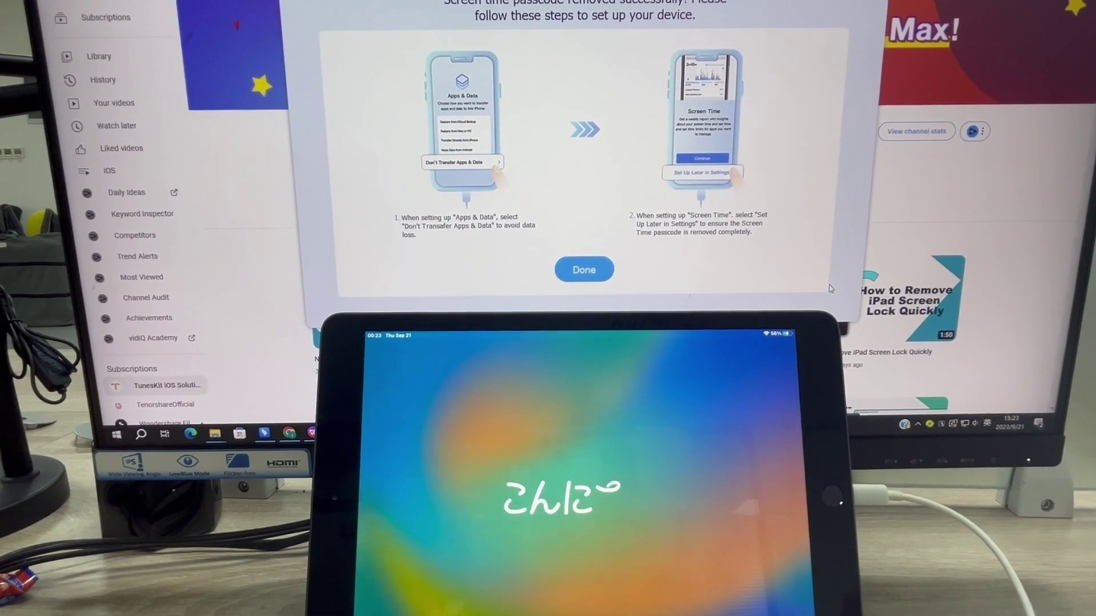
Select Done on the passcode-removed screen to return to the unlock options menu.
{"action": "left_click", "coordinate": [591, 278]}
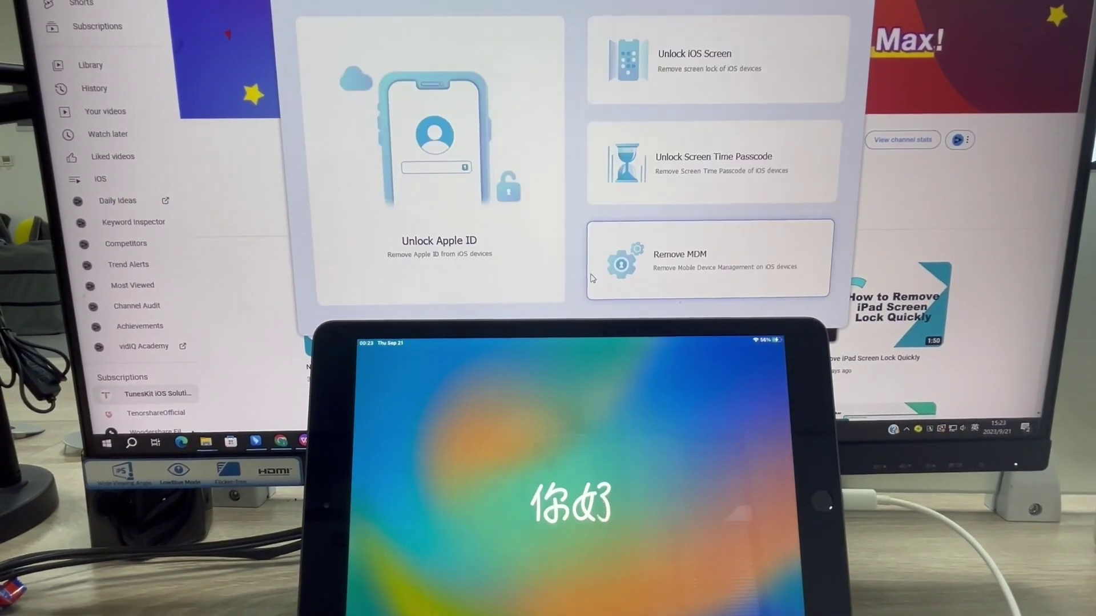